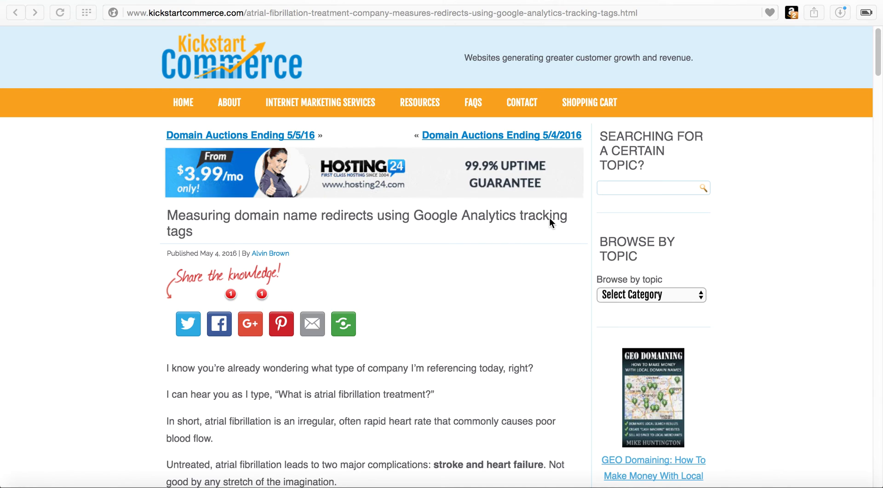
# Scroll the KickstartCommerce post down to the Pradaxa RedFishPraxada.com section and its embedded TV spot
pyautogui.click(628, 187)
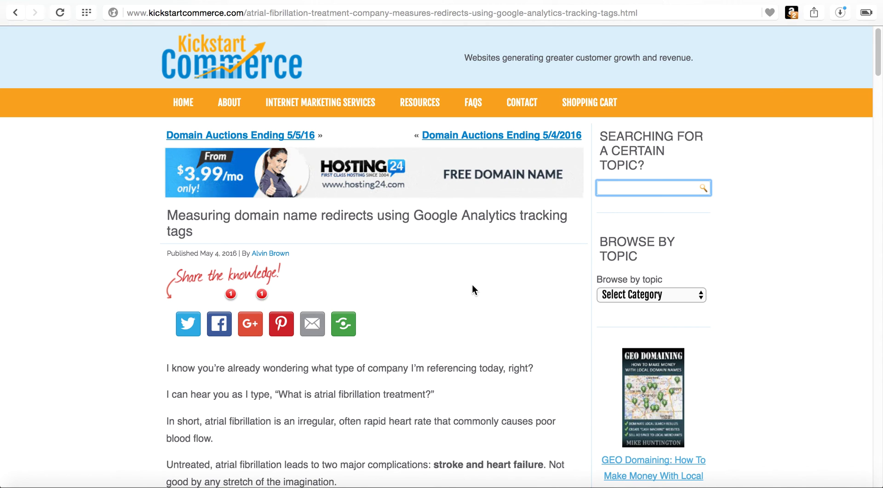
pyautogui.scroll(-14, 474, 290)
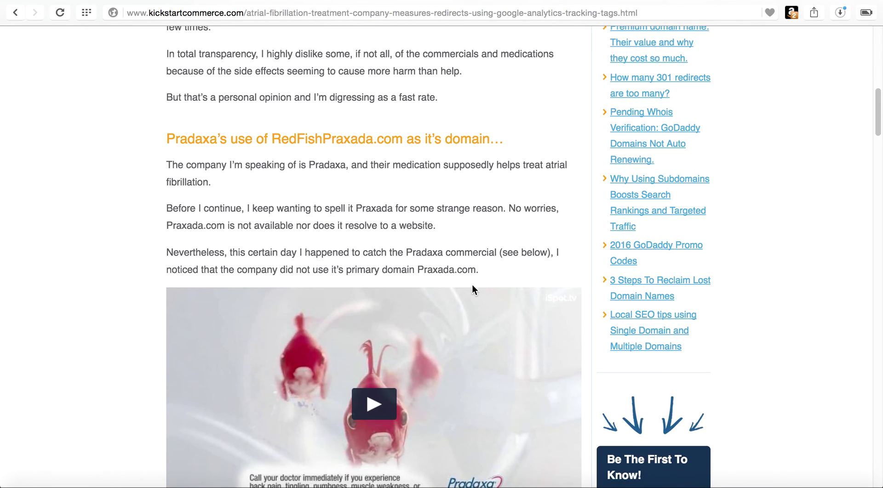
pyautogui.scroll(-2, 473, 289)
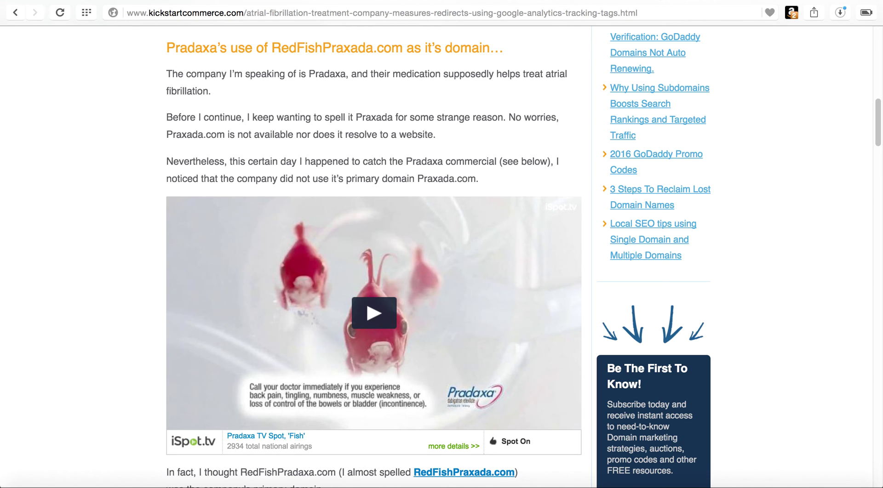
# Switch to WEBSITESEOTIPS.COM's GoDaddy details and bring its utm-tagged Forwarding row into view
pyautogui.hotkey('ctrl', 'Tab')
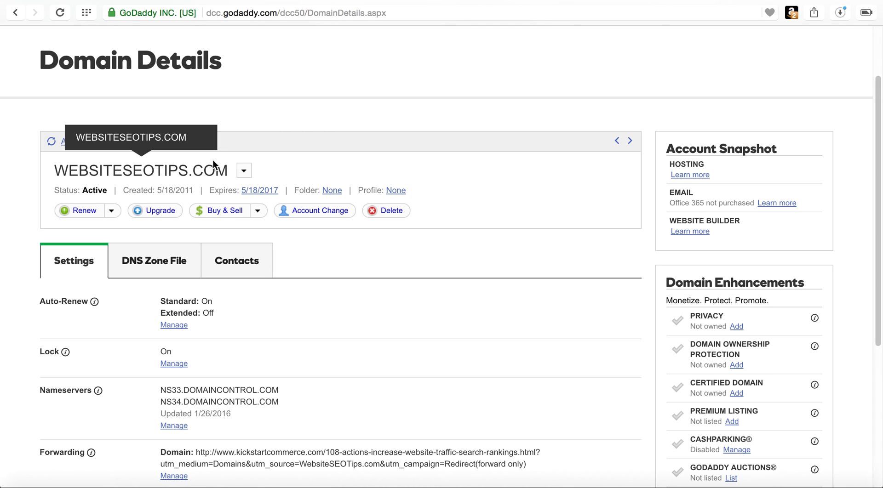
pyautogui.scroll(-1, 213, 161)
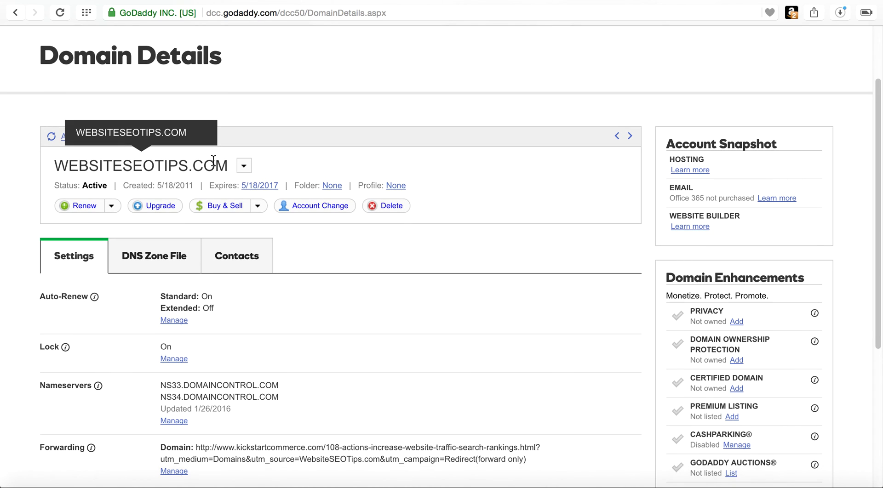
pyautogui.scroll(-4, 213, 160)
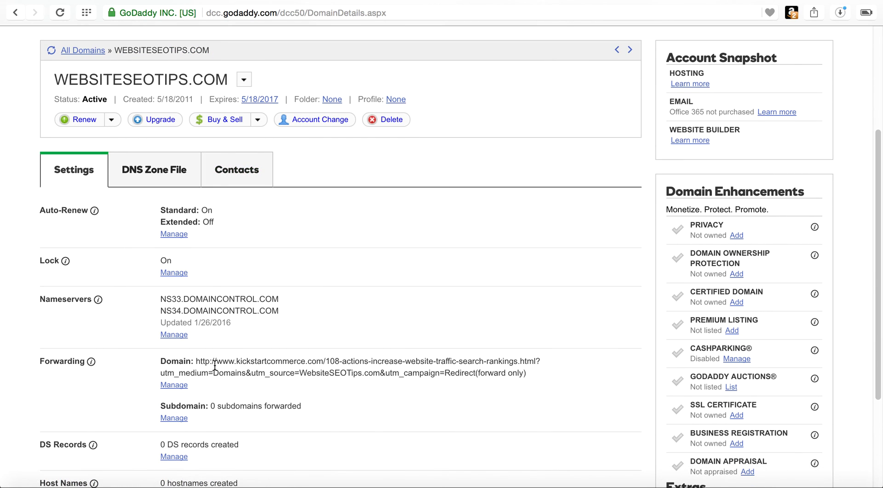
pyautogui.click(92, 363)
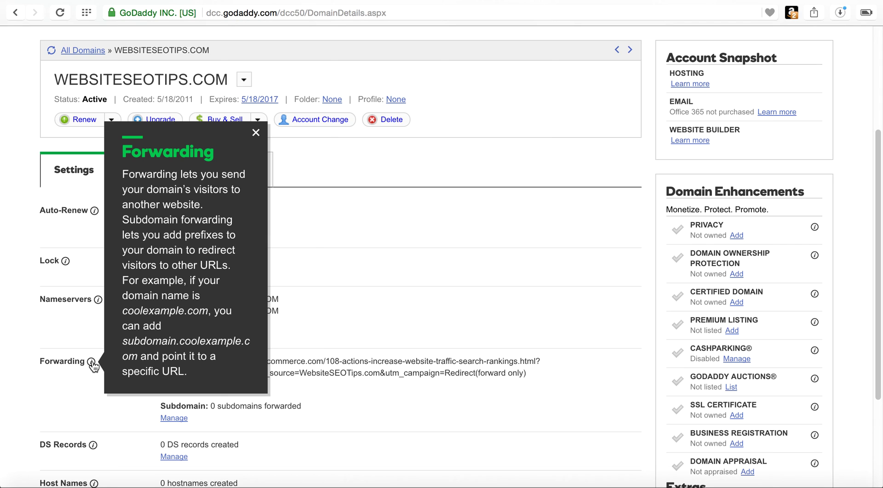
# Review the current tagged forwarding URL and open the Forwarding and Masking settings
pyautogui.click(322, 160)
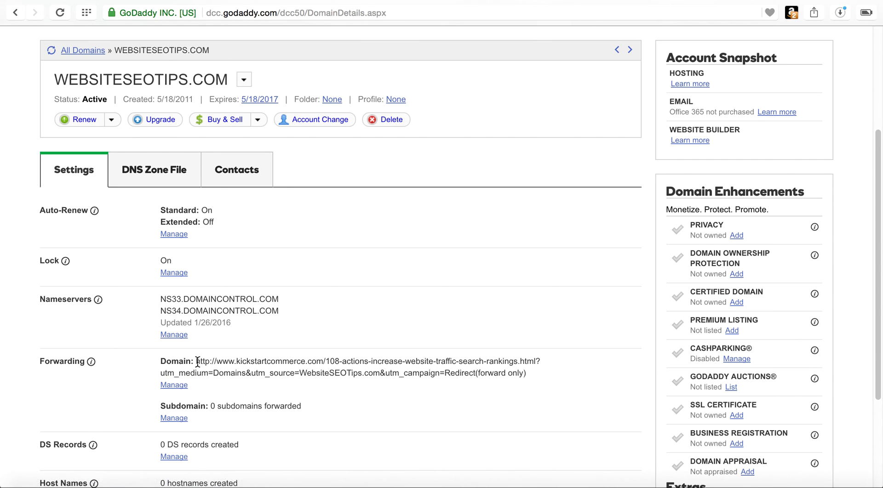
pyautogui.moveTo(196, 361); pyautogui.dragTo(446, 374)
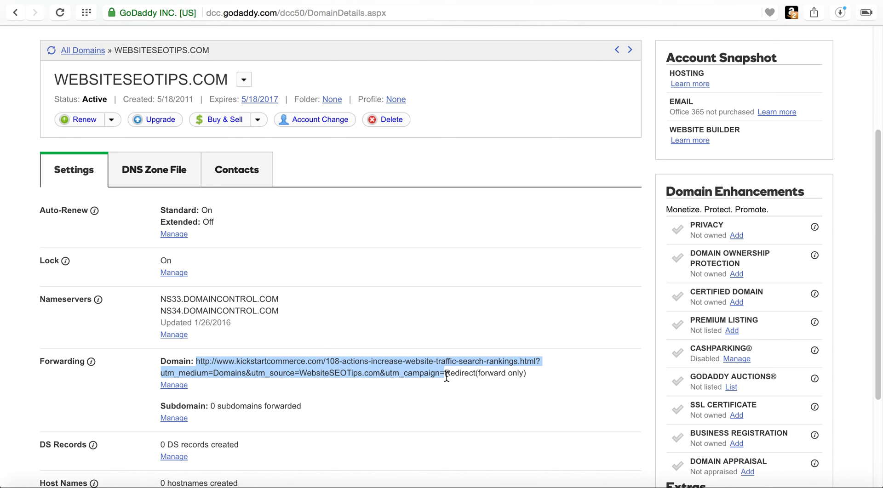
pyautogui.click(174, 388)
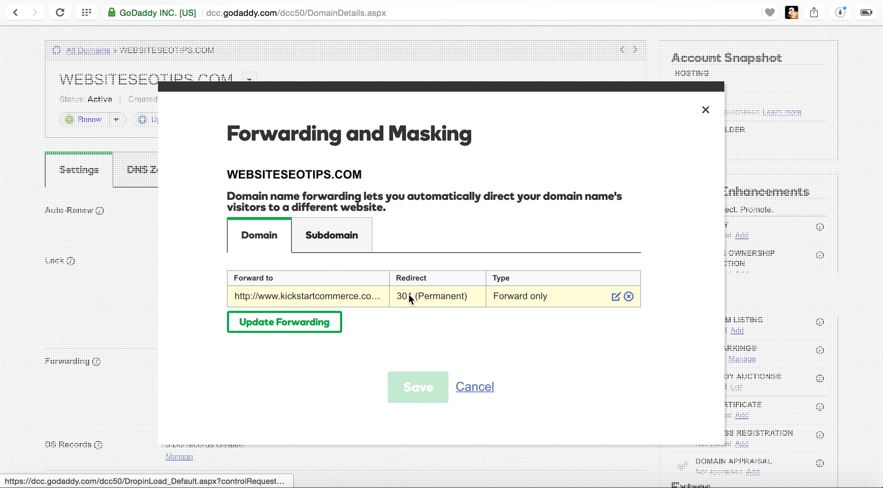
# Edit the 301 forward entry and read through its kickstartcommerce.com article destination URL
pyautogui.click(616, 298)
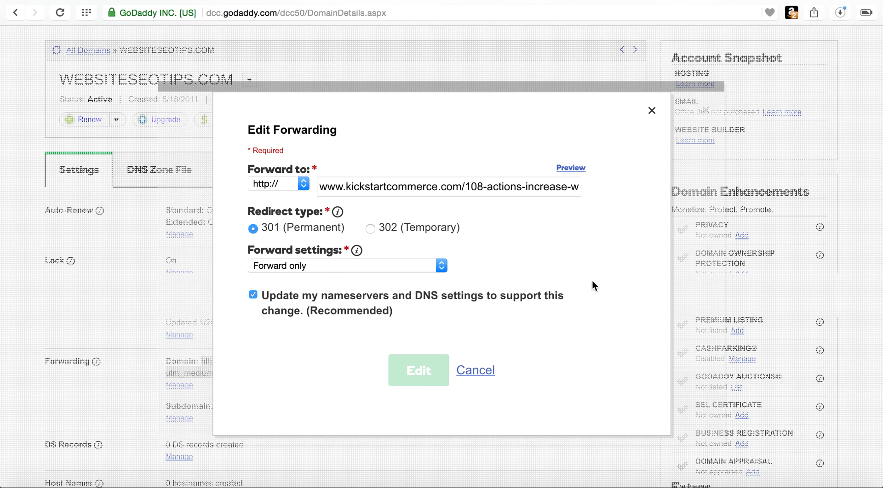
pyautogui.click(517, 186)
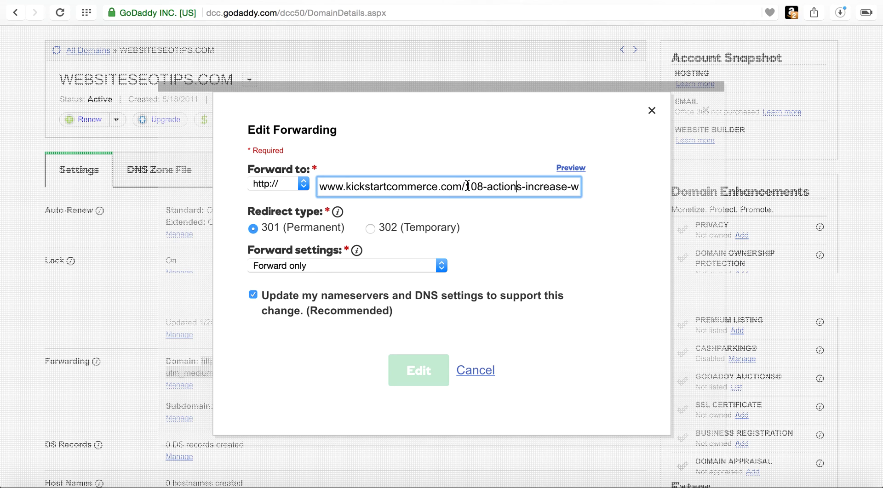
pyautogui.press('Right')
pyautogui.press('Right')
pyautogui.press('Right')
pyautogui.press('Right')
pyautogui.press('Right')
pyautogui.press('Right')
pyautogui.press('Right')
pyautogui.press('Right')
pyautogui.press('Right')
pyautogui.press('Right')
pyautogui.press('Right')
pyautogui.press('Right')
pyautogui.press('Right')
pyautogui.press('Right')
pyautogui.press('Right')
pyautogui.press('Right')
pyautogui.press('Right')
pyautogui.press('Right')
pyautogui.press('Right')
pyautogui.press('Right')
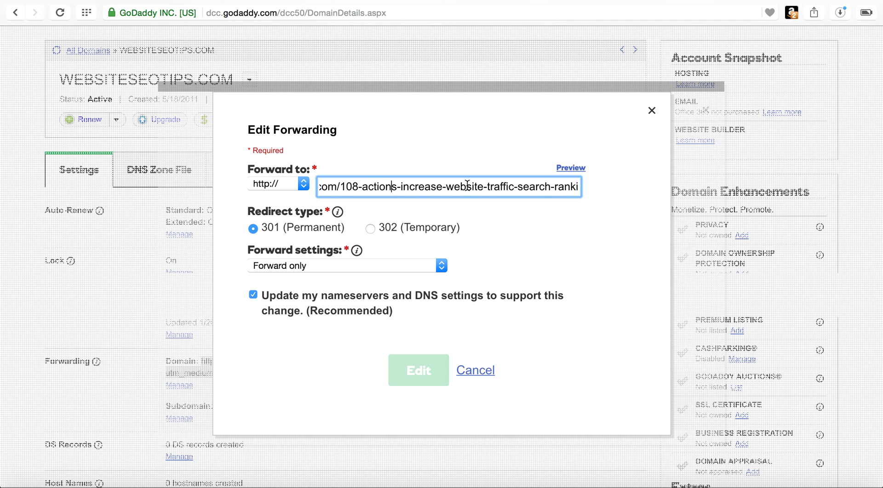
pyautogui.press('Right')
pyautogui.press('Right')
pyautogui.press('Right')
pyautogui.press('Right')
pyautogui.press('Right')
pyautogui.press('Right')
pyautogui.press('Right')
pyautogui.press('Right')
pyautogui.press('Right')
pyautogui.press('Right')
pyautogui.press('Right')
pyautogui.press('Right')
pyautogui.press('Right')
pyautogui.press('Right')
pyautogui.press('Right')
pyautogui.press('Right')
pyautogui.press('Right')
pyautogui.press('Right')
pyautogui.press('Right')
pyautogui.press('Right')
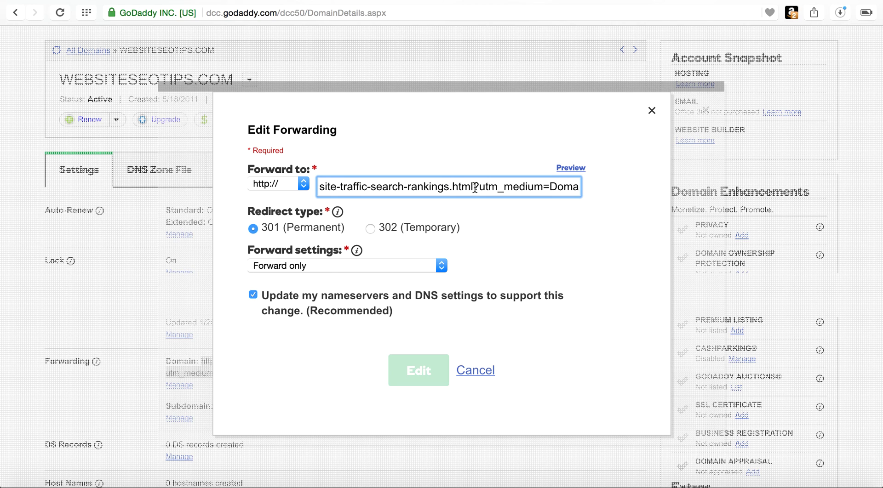
pyautogui.moveTo(473, 186); pyautogui.dragTo(259, 183)
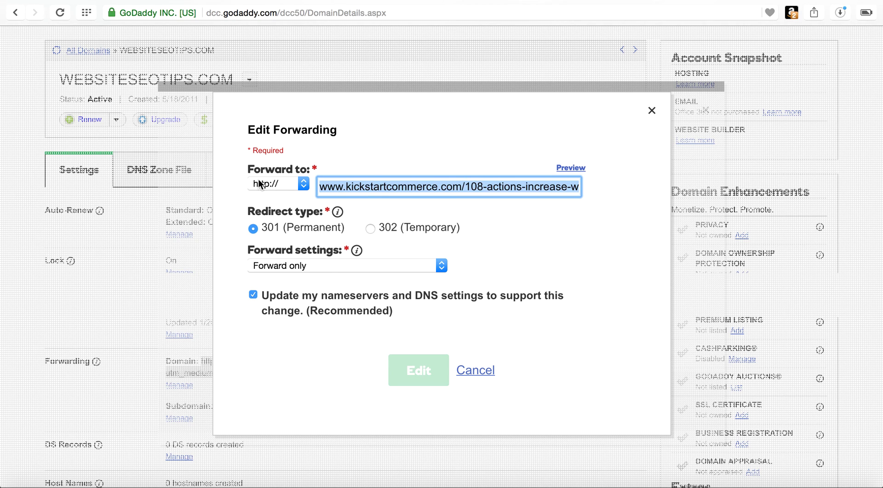
pyautogui.press('Right')
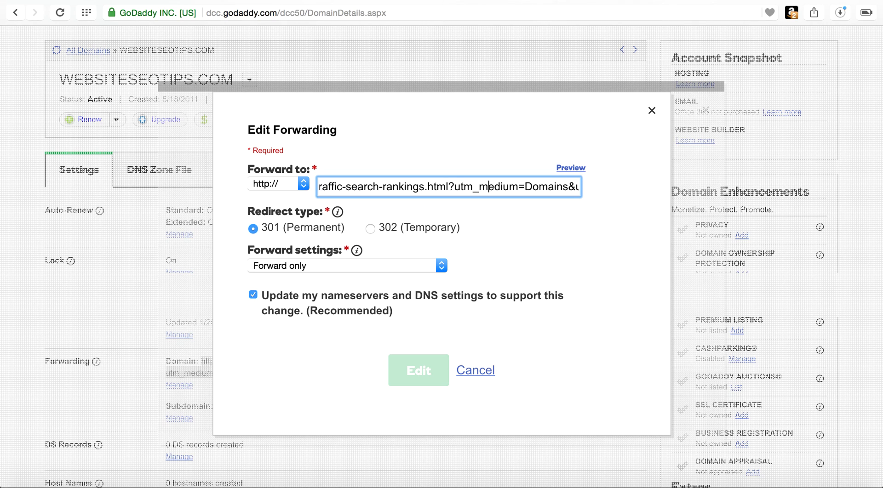
pyautogui.hscroll(3, 466, 187)
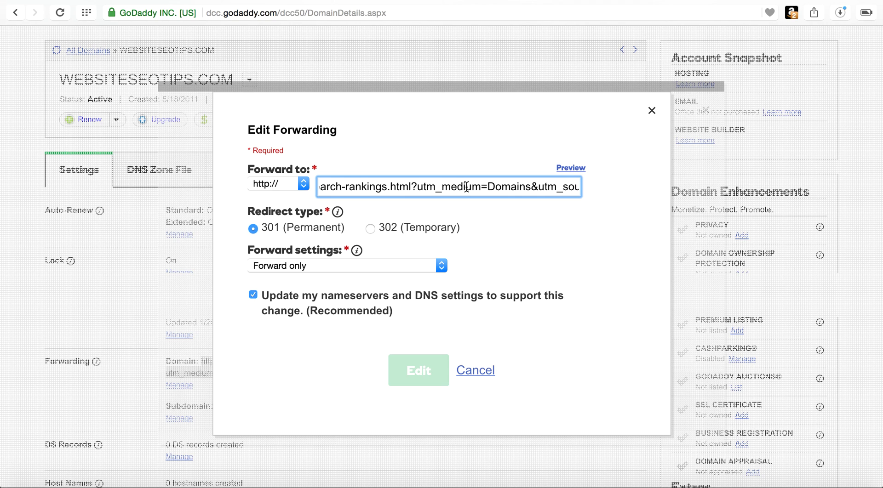
pyautogui.hscroll(5, 466, 187)
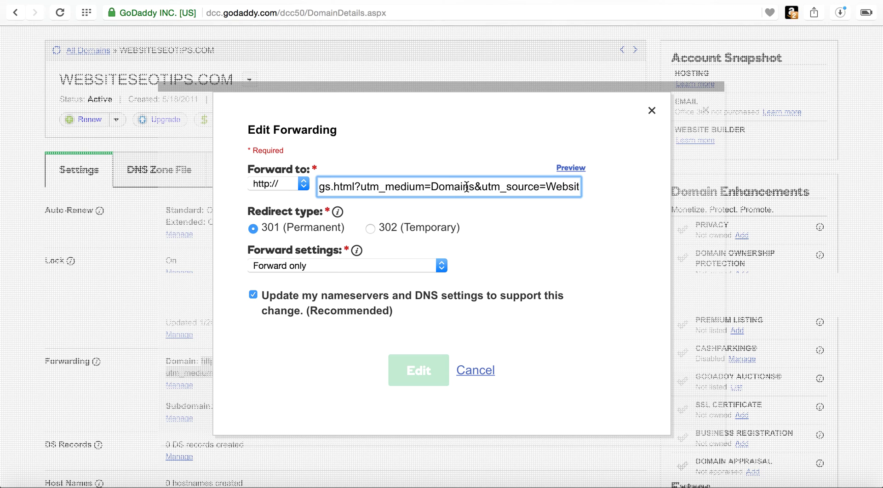
pyautogui.moveTo(362, 187); pyautogui.dragTo(356, 188)
pyautogui.click(357, 188)
pyautogui.moveTo(431, 189); pyautogui.dragTo(473, 192)
pyautogui.hscroll(4, 474, 191)
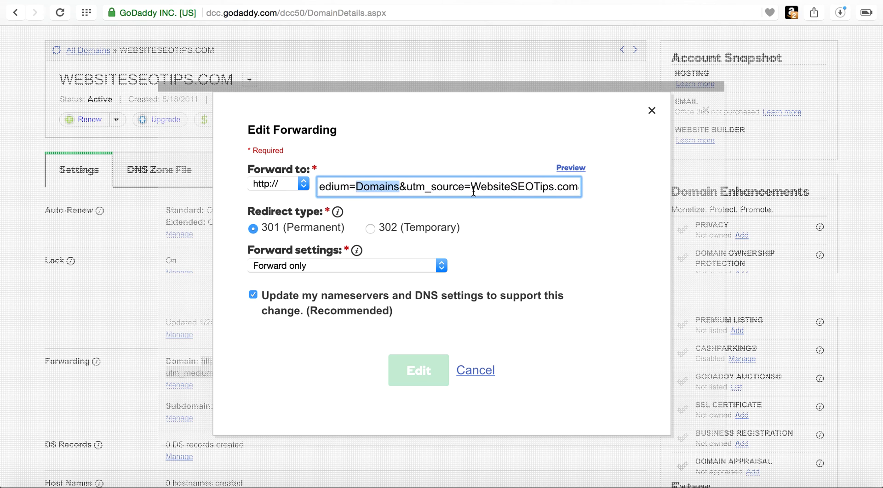
pyautogui.click(404, 188)
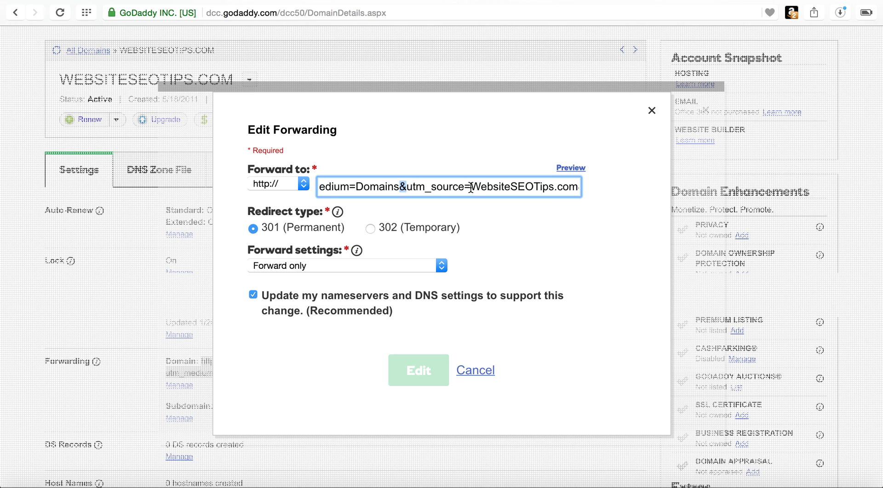
# Check the destination's utm_source=WebsiteSEOTips.com tag and the & separators between tags
pyautogui.moveTo(472, 188); pyautogui.dragTo(561, 191)
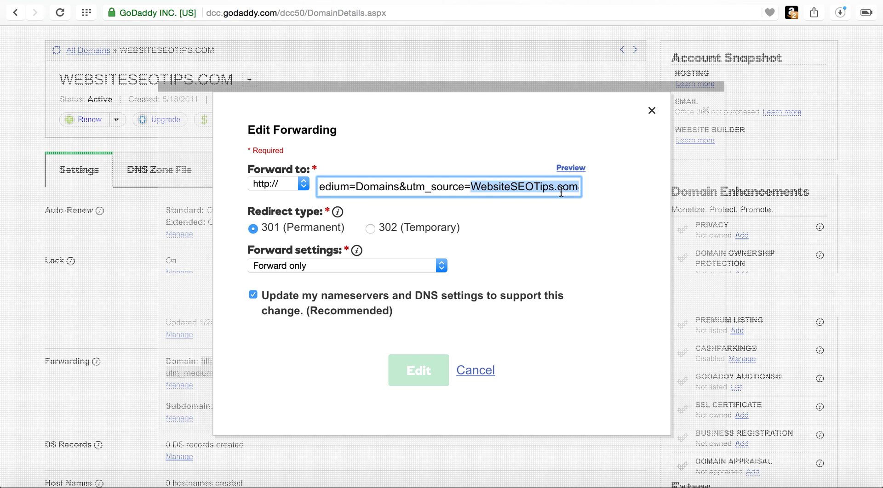
pyautogui.press('End')
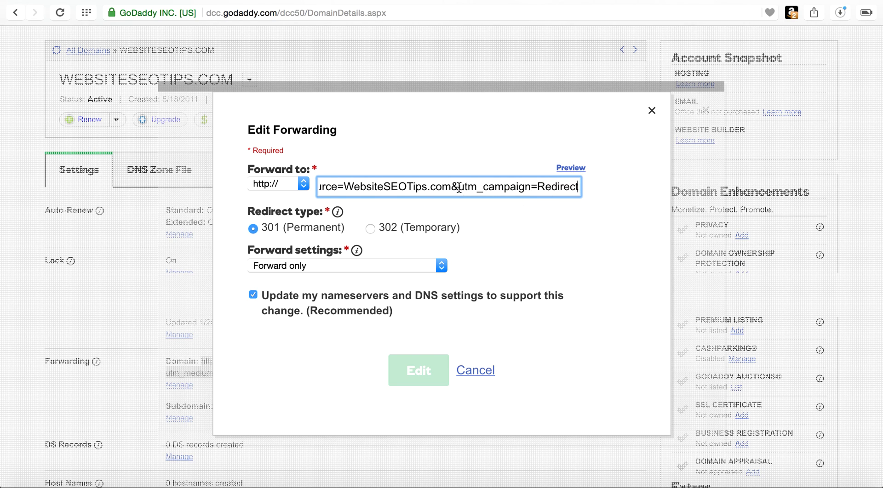
pyautogui.moveTo(459, 188); pyautogui.dragTo(453, 188)
pyautogui.press('Left')
pyautogui.press('Left')
pyautogui.press('Left')
pyautogui.press('Left')
pyautogui.press('Left')
pyautogui.press('Left')
pyautogui.press('Left')
pyautogui.press('Left')
pyautogui.press('Left')
pyautogui.press('Left')
pyautogui.press('Left')
pyautogui.press('Left')
pyautogui.press('Left')
pyautogui.press('Left')
pyautogui.press('Left')
pyautogui.press('Left')
pyautogui.press('Left')
pyautogui.press('Left')
pyautogui.press('Left')
pyautogui.press('Left')
pyautogui.press('Left')
pyautogui.press('Left')
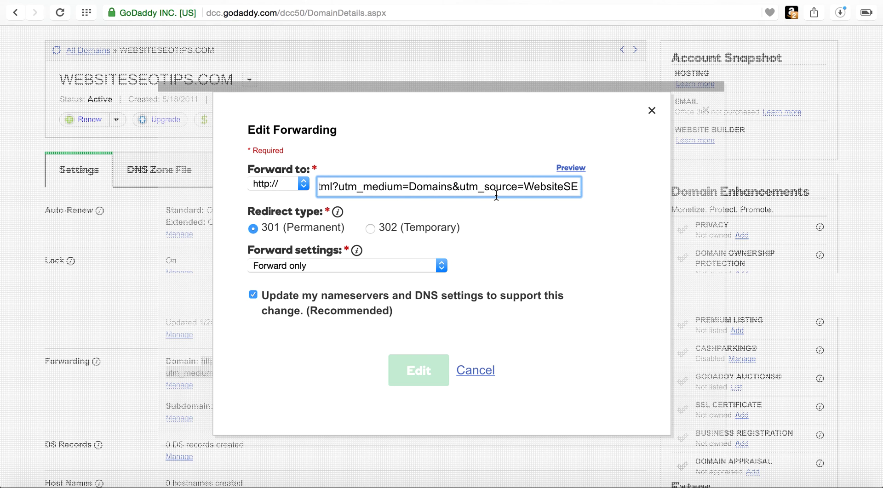
pyautogui.press('Right')
pyautogui.press('Right')
pyautogui.press('Right')
pyautogui.press('Right')
pyautogui.press('Right')
pyautogui.press('Right')
pyautogui.press('Right')
pyautogui.press('Right')
pyautogui.press('Right')
pyautogui.press('Right')
pyautogui.press('Right')
pyautogui.press('Right')
pyautogui.press('Right')
pyautogui.press('Right')
pyautogui.press('Right')
pyautogui.press('Right')
pyautogui.press('Right')
pyautogui.press('Right')
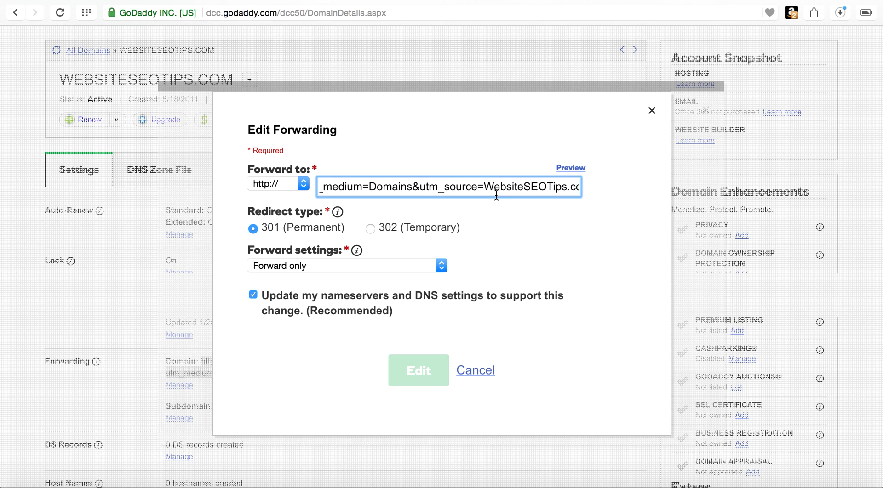
pyautogui.hotkey('shift', 'Right')
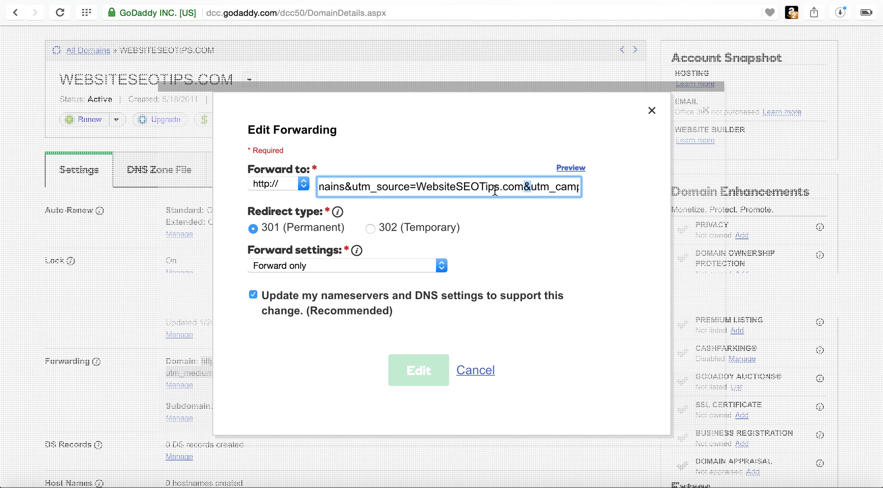
# Confirm utm_campaign=Redirect ends the URL, keeping 301 Permanent and Forward only
pyautogui.hscroll(2, 523, 193)
pyautogui.hscroll(2, 523, 193)
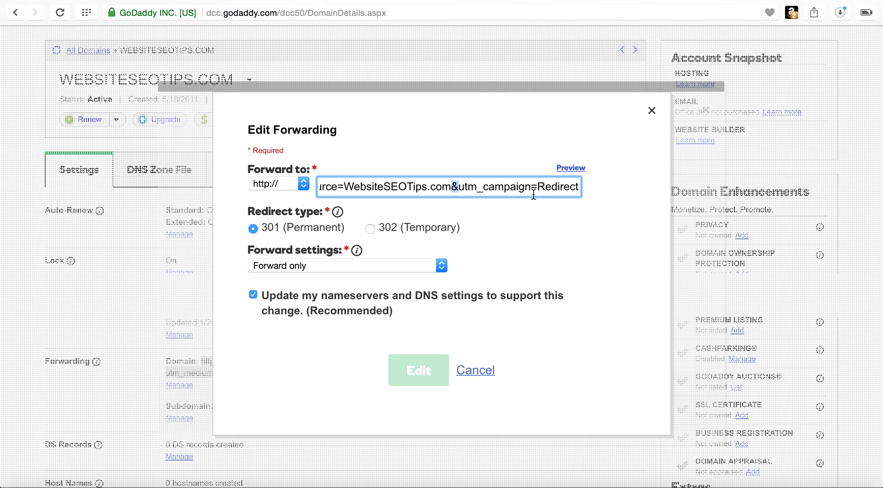
pyautogui.moveTo(537, 186); pyautogui.dragTo(583, 186)
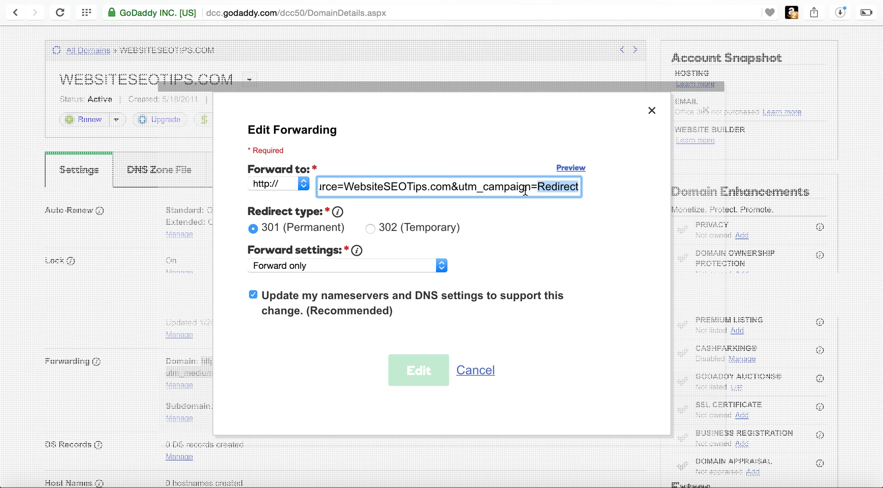
pyautogui.press('Left')
pyautogui.press('Left')
pyautogui.press('Left')
pyautogui.press('Left')
pyautogui.press('Left')
pyautogui.press('Left')
pyautogui.press('Left')
pyautogui.press('Left')
pyautogui.press('Left')
pyautogui.press('Left')
pyautogui.press('Left')
pyautogui.press('Left')
pyautogui.press('Left')
pyautogui.press('Left')
pyautogui.press('Left')
pyautogui.press('Left')
pyautogui.press('Left')
pyautogui.press('Left')
pyautogui.press('Left')
pyautogui.press('Left')
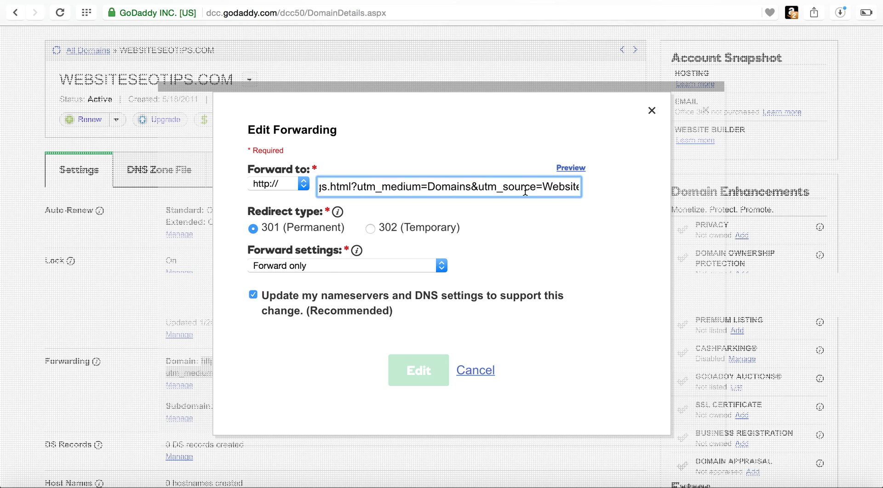
pyautogui.press('Right')
pyautogui.press('Right')
pyautogui.press('Right')
pyautogui.press('Right')
pyautogui.press('Right')
pyautogui.press('Right')
pyautogui.press('Right')
pyautogui.press('Right')
pyautogui.press('Right')
pyautogui.press('Right')
pyautogui.press('Right')
pyautogui.press('Right')
pyautogui.press('Right')
pyautogui.press('Right')
pyautogui.press('Right')
pyautogui.press('Right')
pyautogui.press('Right')
pyautogui.press('Right')
pyautogui.press('Right')
pyautogui.press('Right')
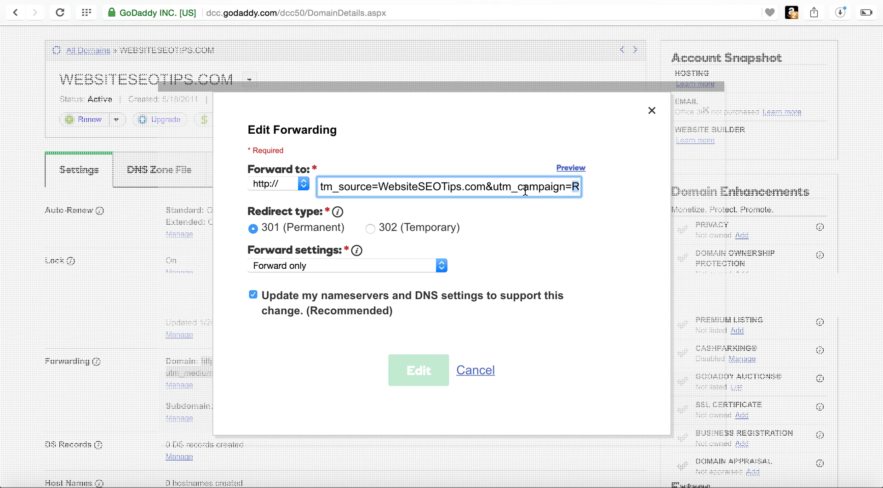
pyautogui.hotkey('shift', 'Right')
pyautogui.hotkey('shift', 'Right')
pyautogui.hotkey('shift', 'Right')
pyautogui.hotkey('shift', 'Right')
pyautogui.hotkey('shift', 'Right')
pyautogui.hotkey('shift', 'Right')
pyautogui.hotkey('shift', 'Right')
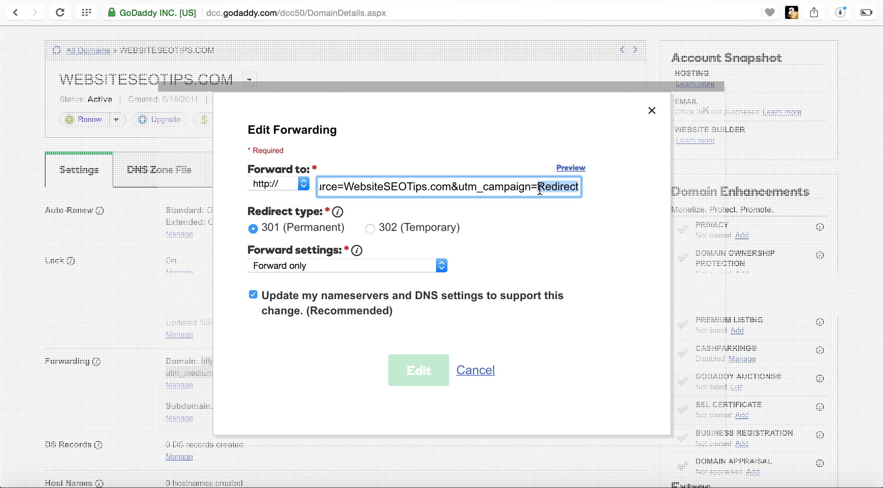
pyautogui.click(465, 305)
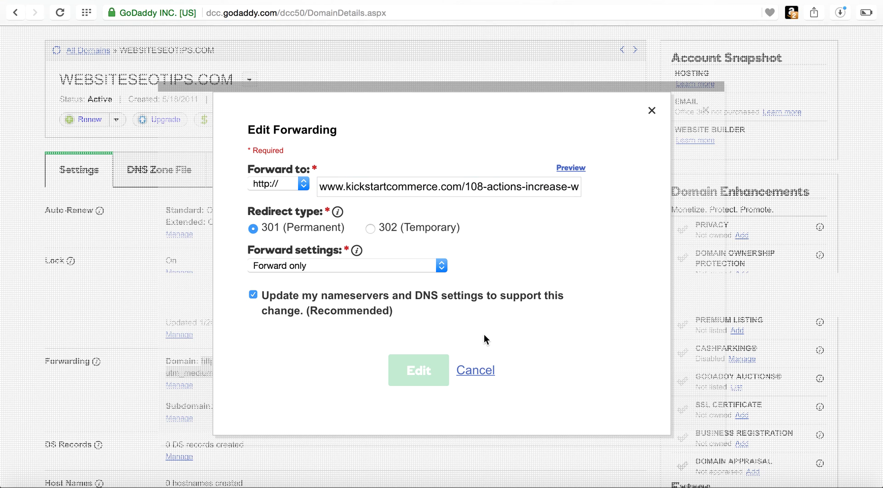
# Close Edit Forwarding and Forwarding and Masking to return to WEBSITESEOTIPS.COM's details page
pyautogui.click(475, 372)
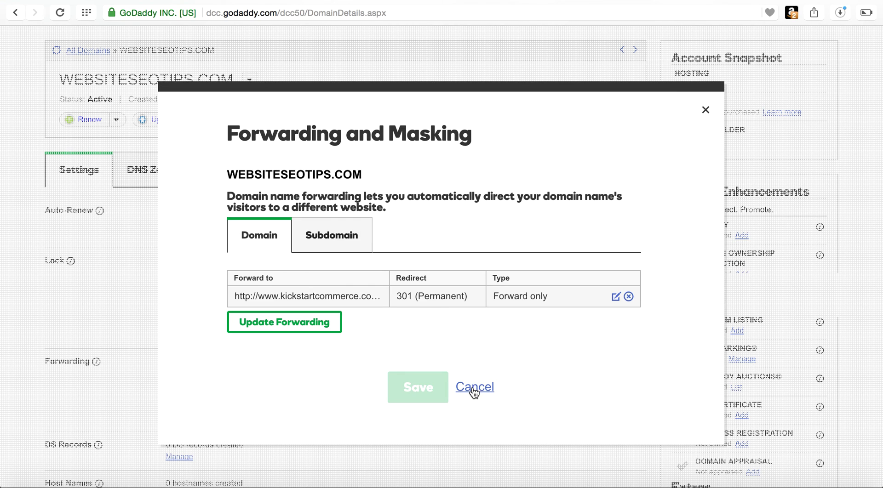
pyautogui.click(474, 388)
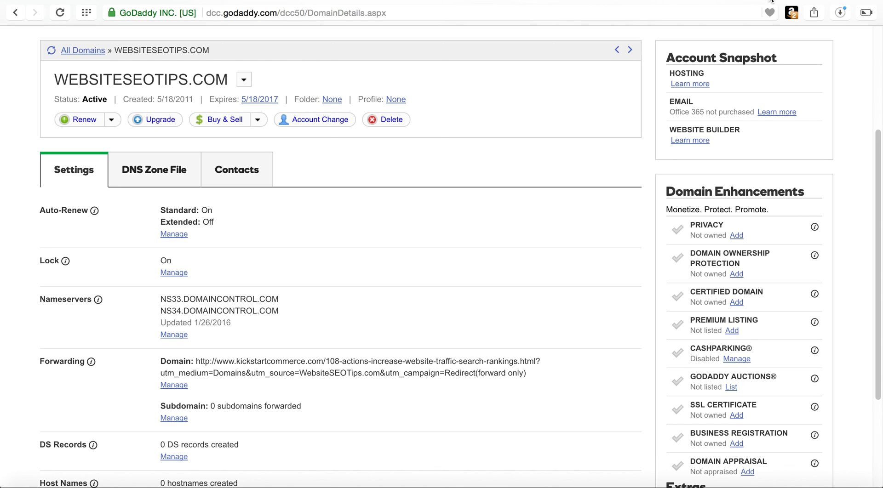
# Load websiteseotips.com in a new Opera tab to test the redirect to the '108 Actions' article
pyautogui.click(855, 1)
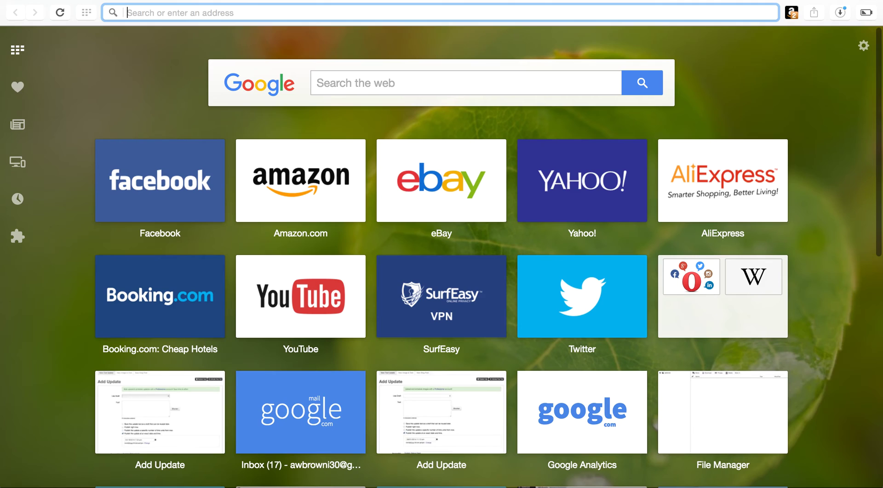
pyautogui.write('websiteseotips.com')
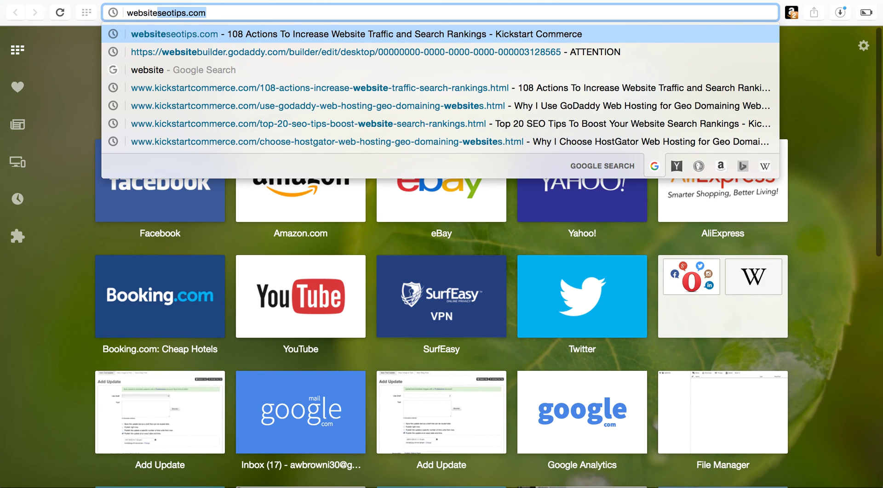
pyautogui.press('Right')
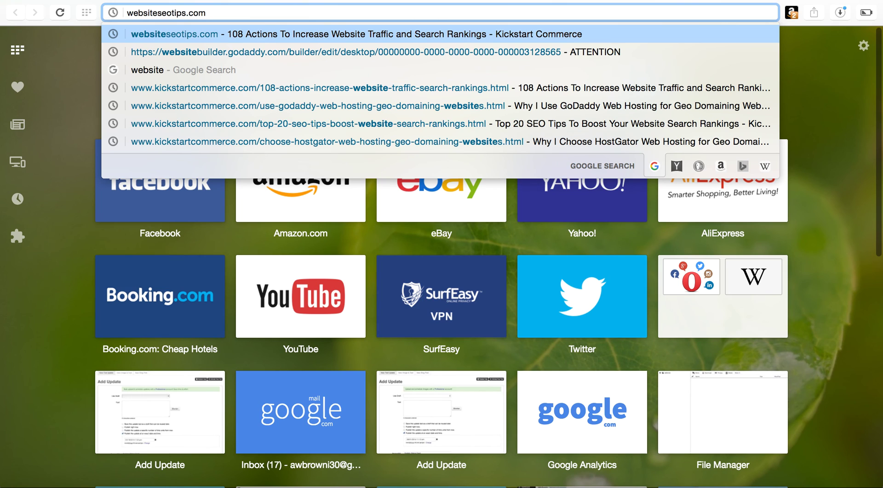
pyautogui.press('Return')
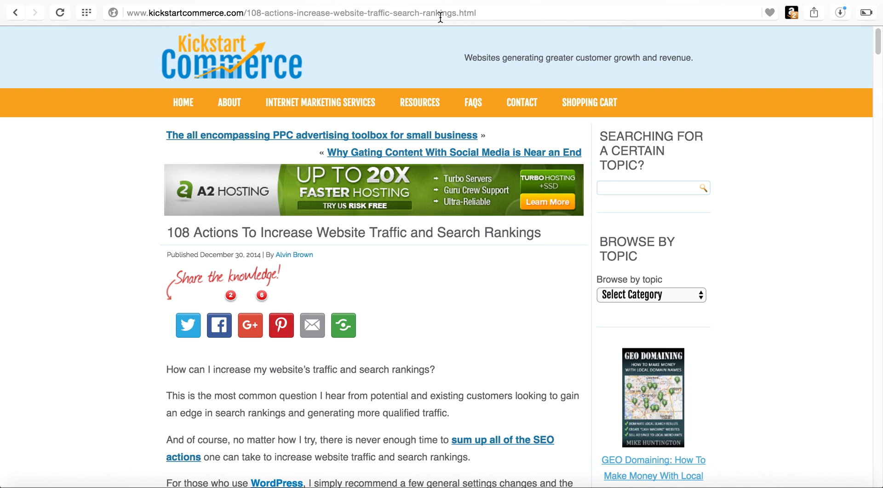
# Highlight the utm_medium, utm_source and utm_campaign query string in the redirected article's address
pyautogui.click(474, 13)
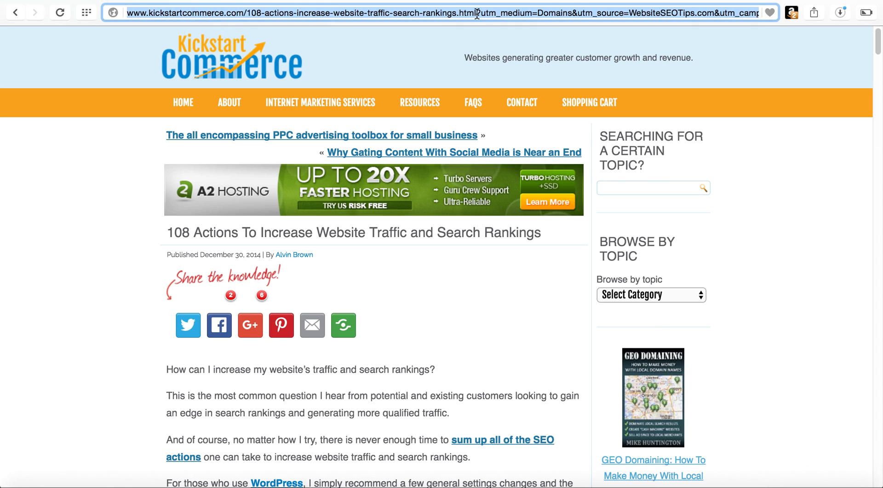
pyautogui.click(476, 13)
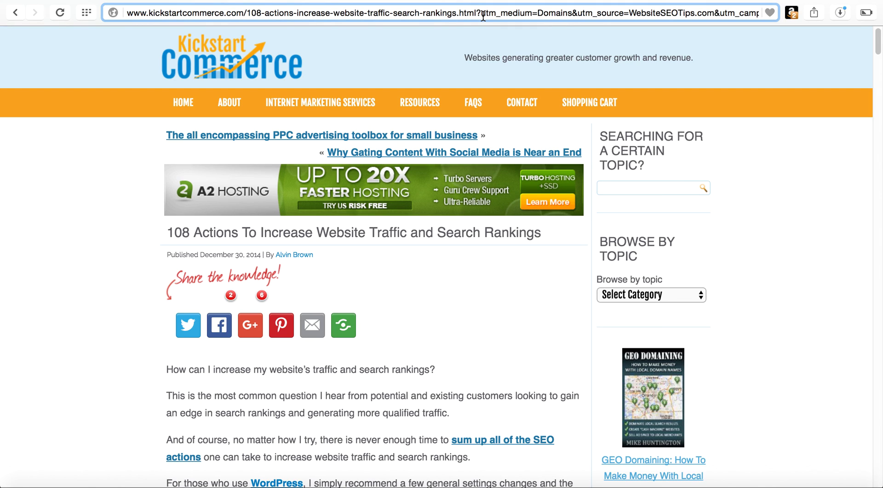
pyautogui.press('shift+super+Right')
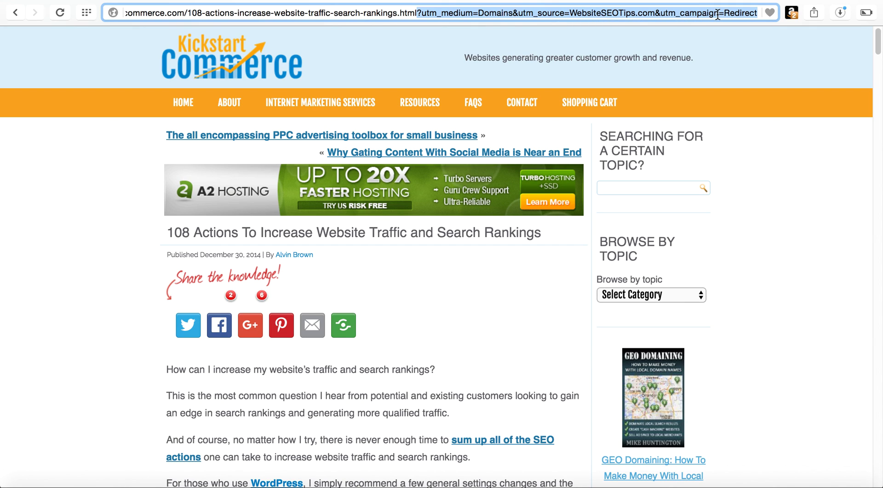
pyautogui.click(746, 18)
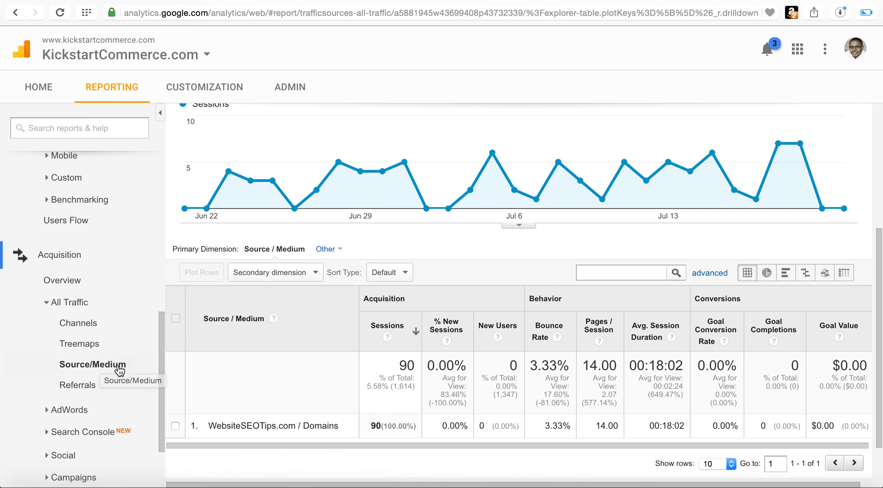
# Open Acquisition > All Traffic > Source/Medium and scroll to WebsiteSEOTips.com / Domains with 90 sessions
pyautogui.click(117, 368)
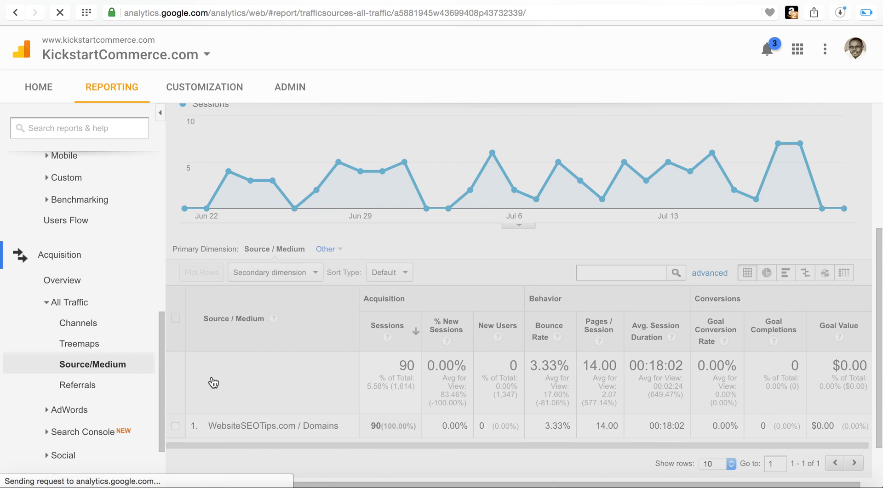
pyautogui.scroll(-5, 231, 385)
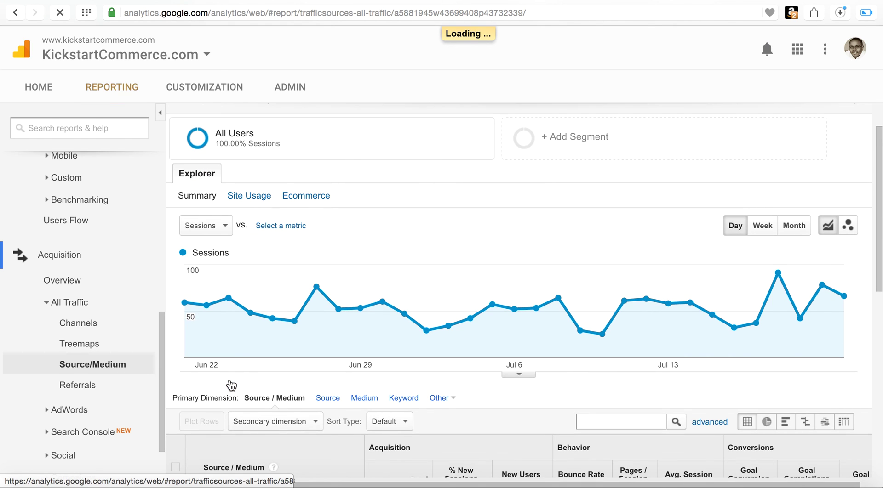
pyautogui.scroll(-6, 231, 386)
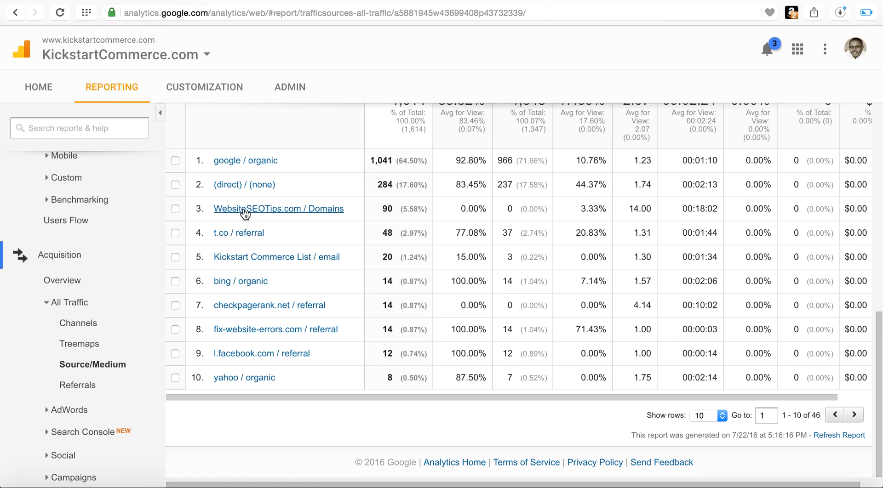
# Show 25 rows in the Source/Medium table and scan redirect sources like AustinSEO.Services / Domains
pyautogui.click(721, 417)
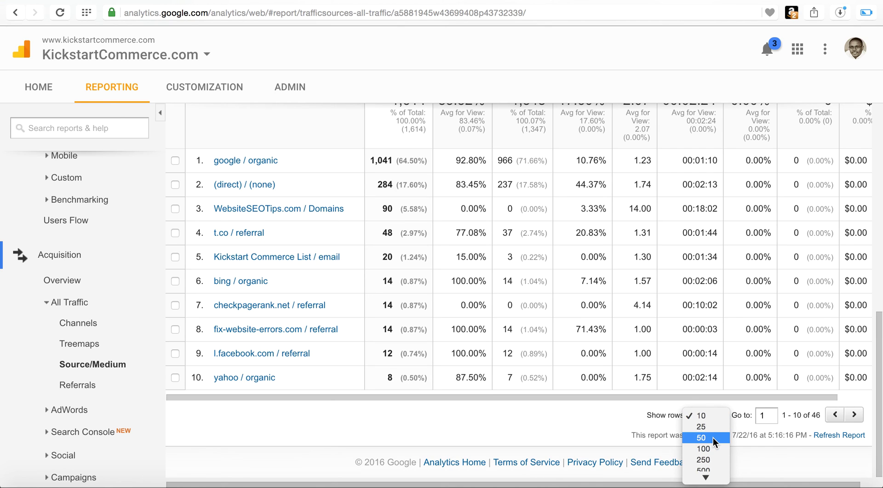
pyautogui.click(714, 425)
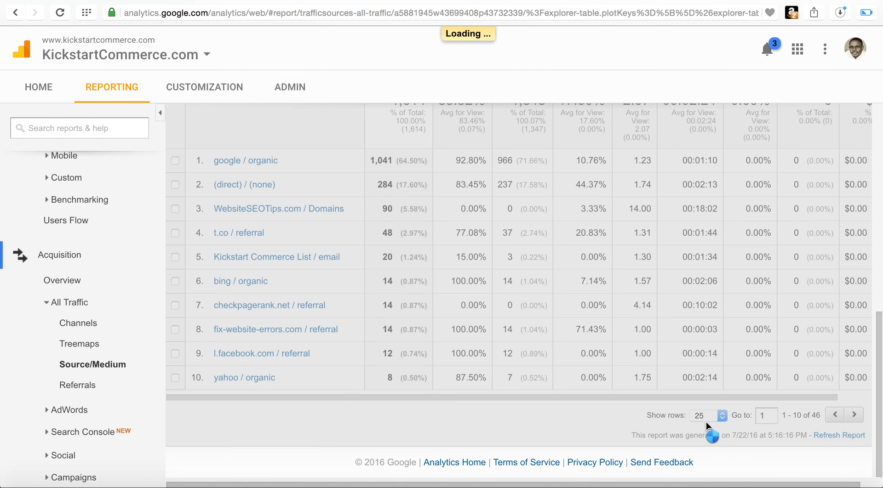
pyautogui.scroll(-4, 561, 432)
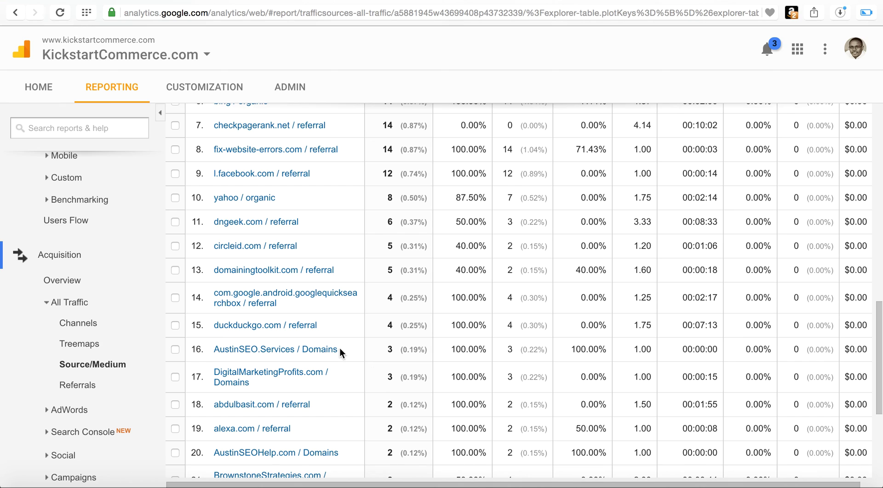
pyautogui.moveTo(340, 350); pyautogui.dragTo(214, 351)
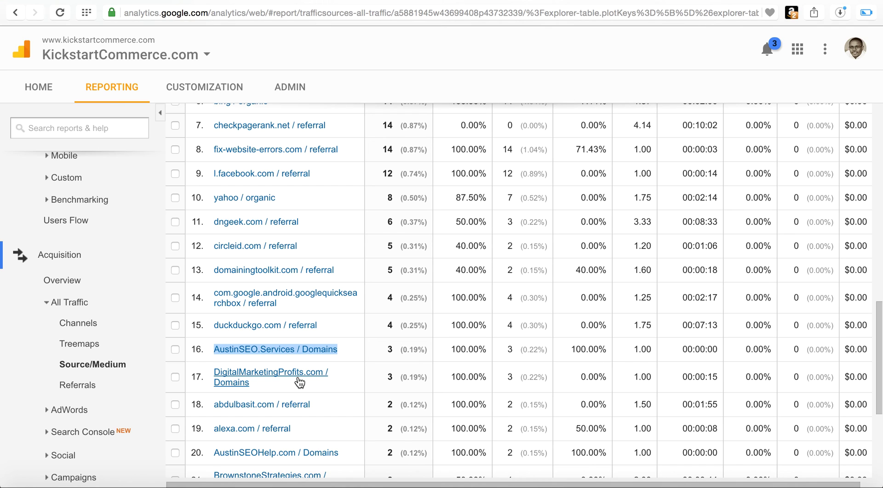
pyautogui.scroll(5, 298, 378)
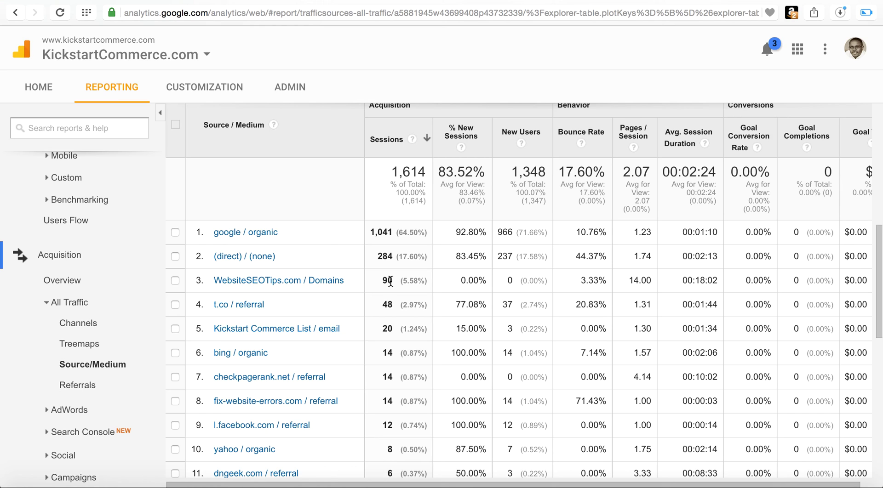
pyautogui.moveTo(396, 281); pyautogui.dragTo(379, 281)
# Go to the 'Measuring domain name redirects using Google Analytics tracking tags' article tab, scrolled to its top
pyautogui.click(489, 3)
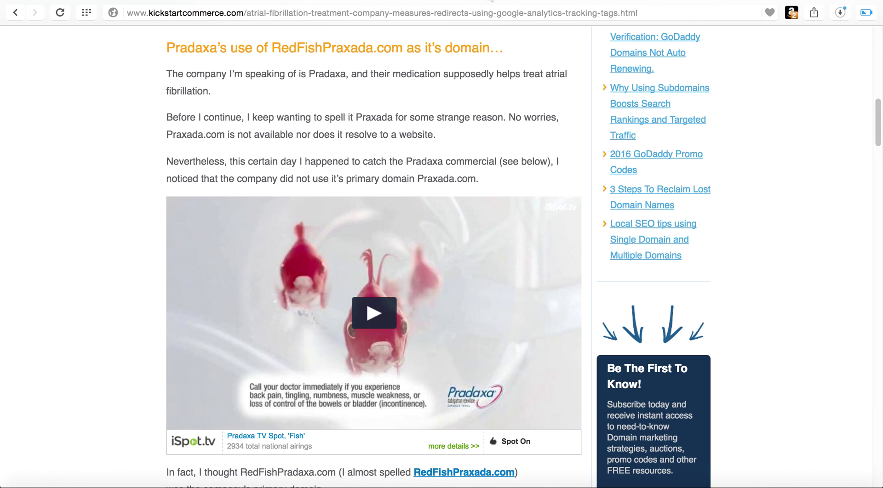
pyautogui.scroll(14, 523, 124)
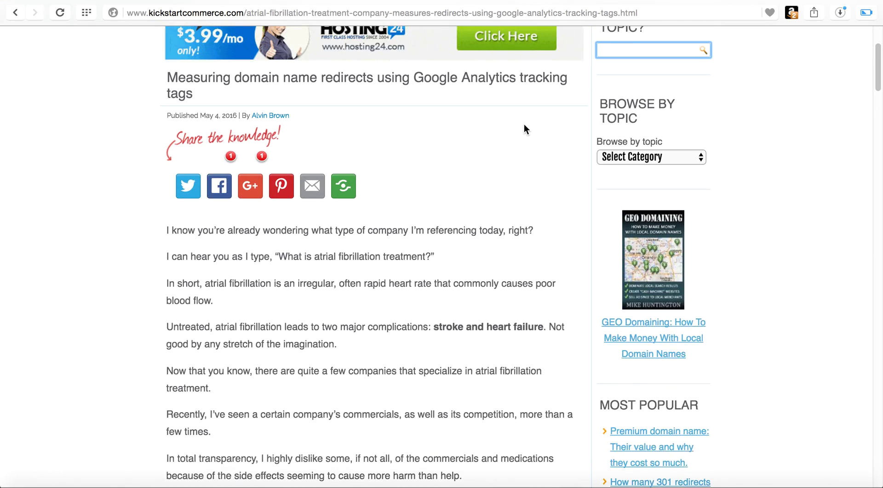